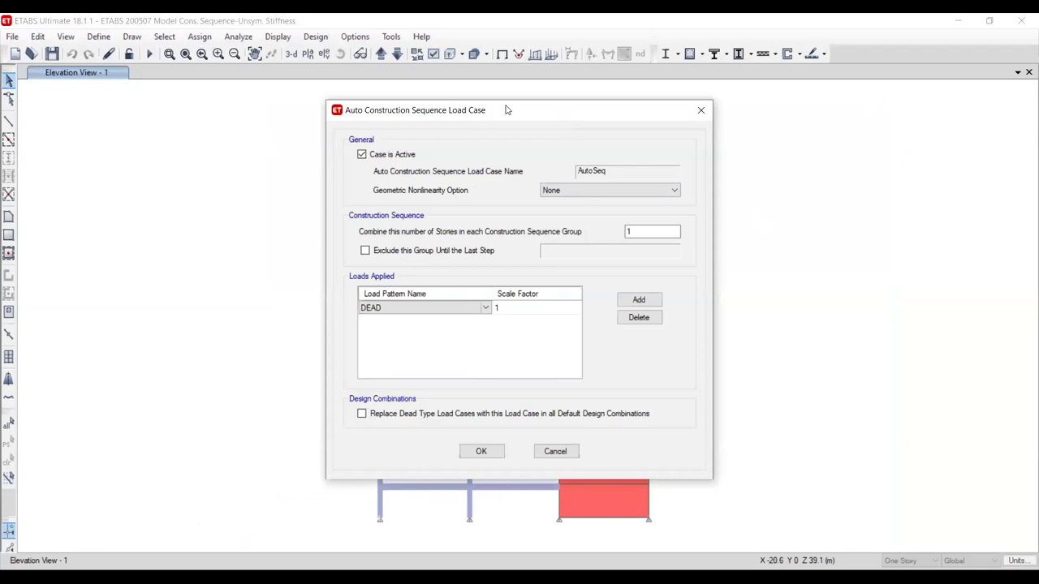
- Accept the active AutoSeq construction sequence case with one story per group and DEAD load at scale factor 1
drag(507, 110, 271, 116)
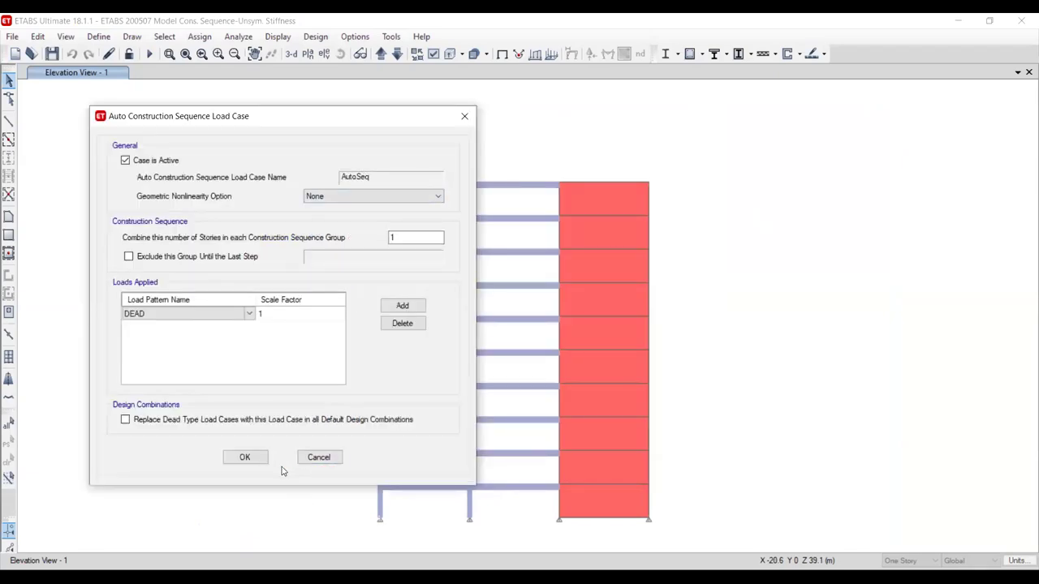
click(246, 458)
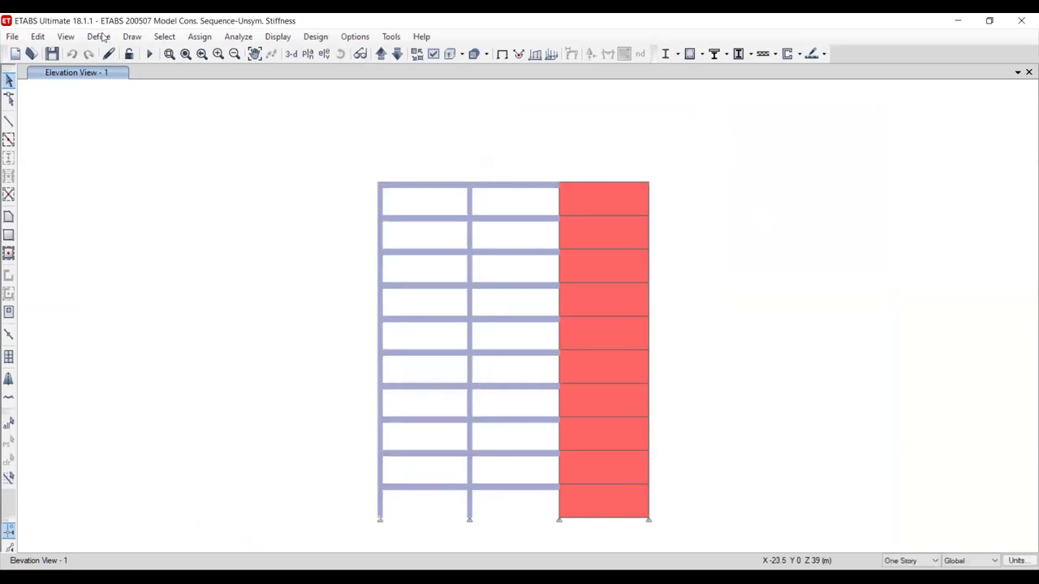
- Open the definition of the nonlinear staged construction load case Seq
click(98, 36)
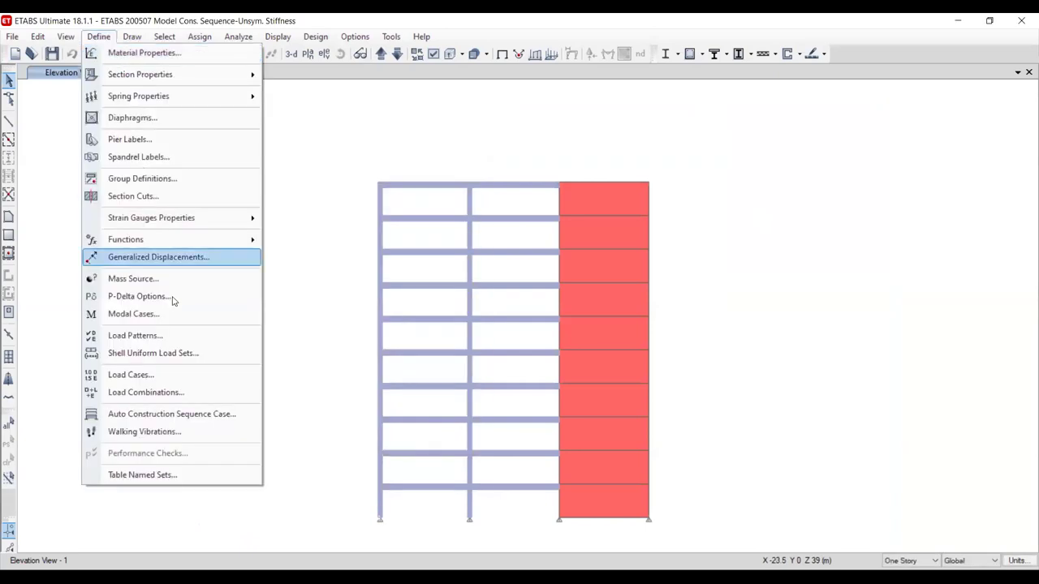
click(169, 373)
click(206, 229)
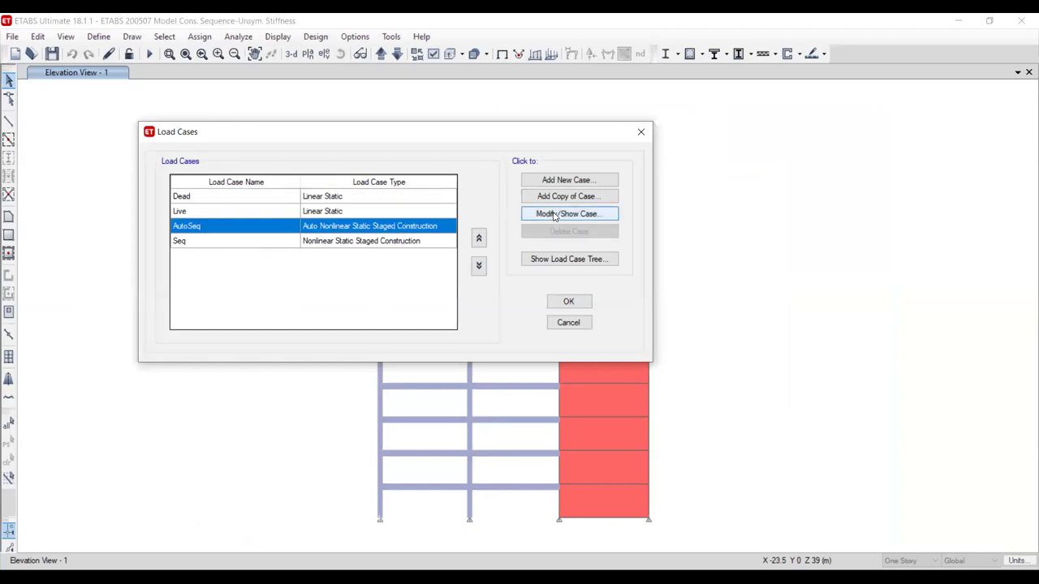
click(206, 241)
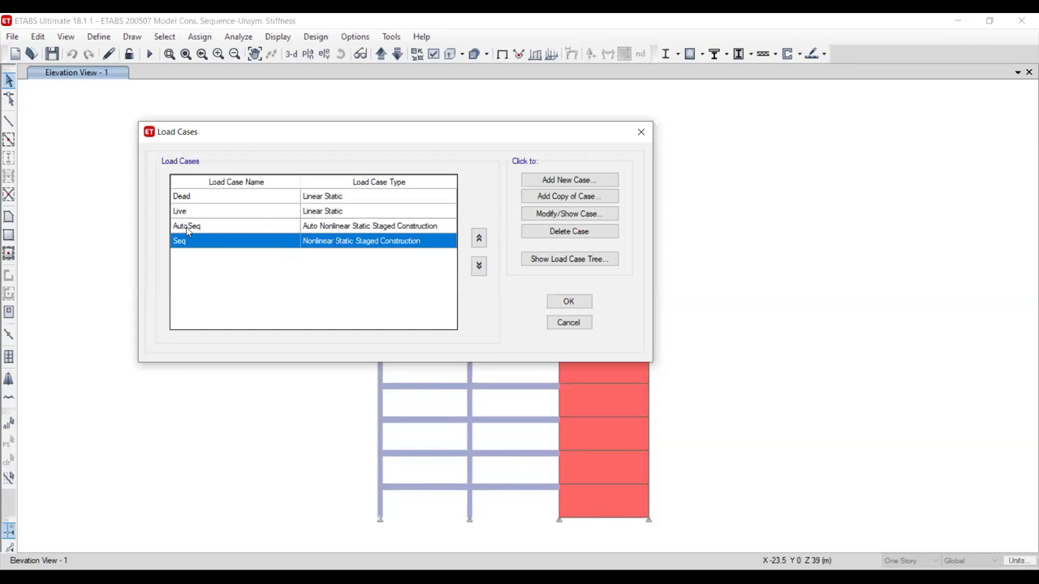
click(571, 215)
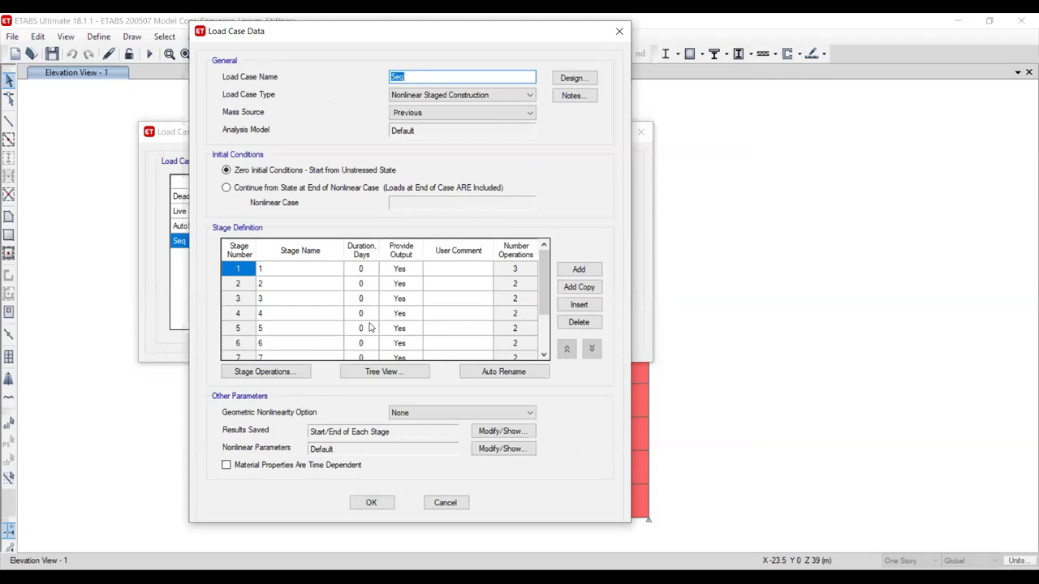
- Review the stage definition list of the Seq load case from the first stage to stage 10
click(241, 285)
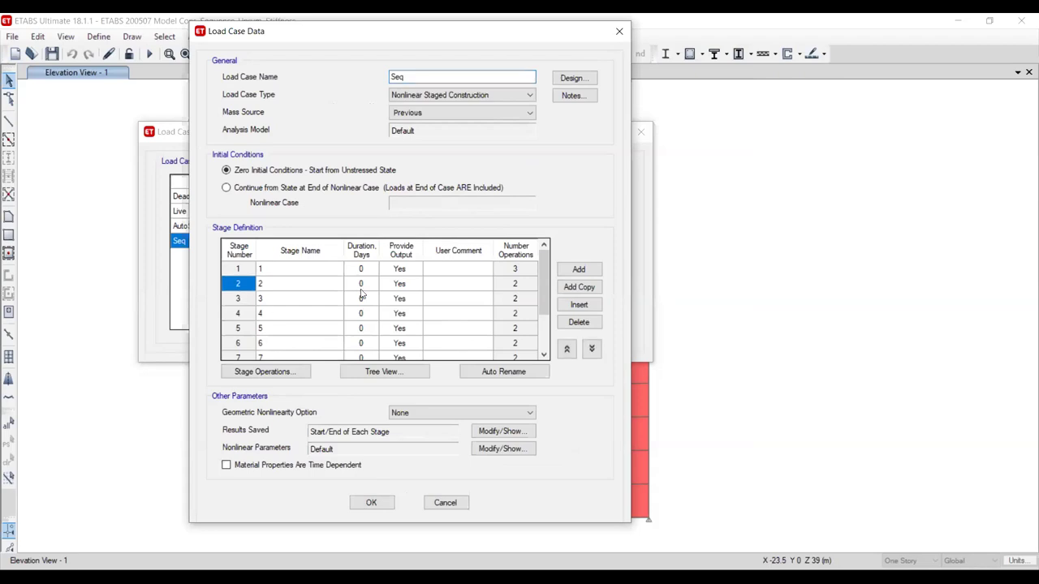
scroll(428, 303, down, 2)
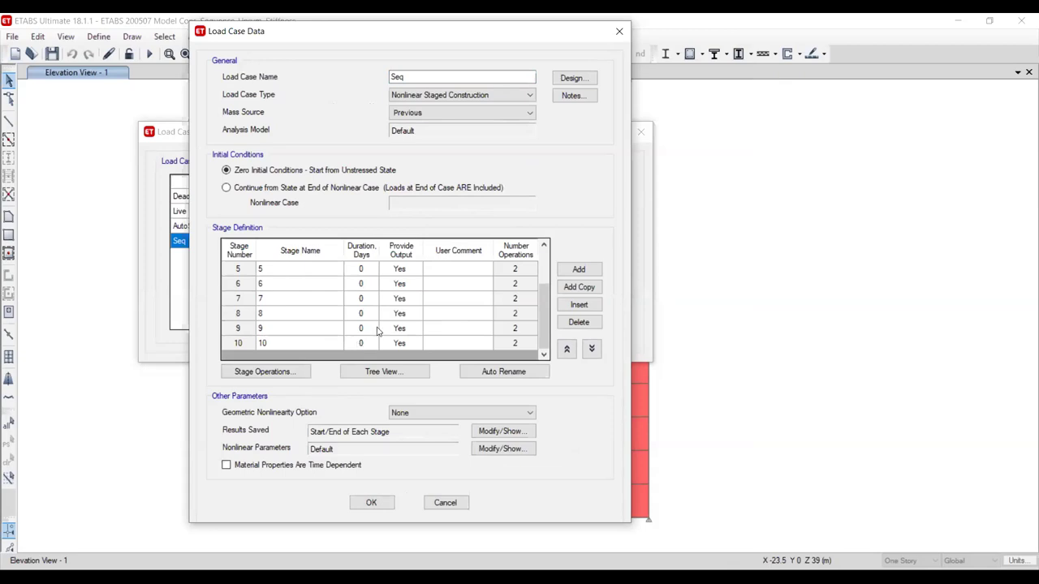
click(235, 272)
click(235, 343)
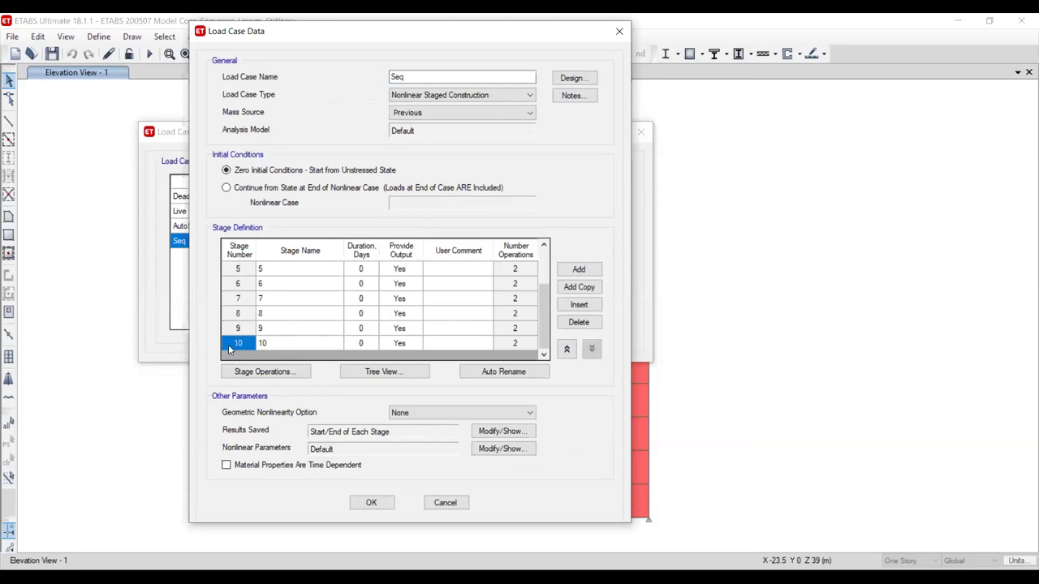
scroll(230, 347, up, 2)
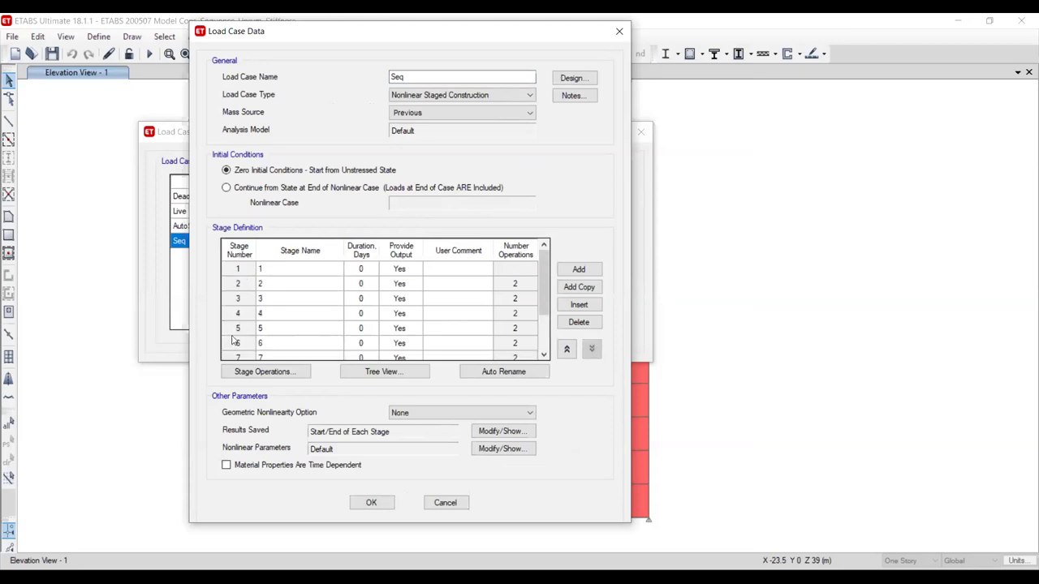
- Inspect the stage 2 operations, checking the object types of Add Structure and Load Objects If Added, and accept them
click(242, 284)
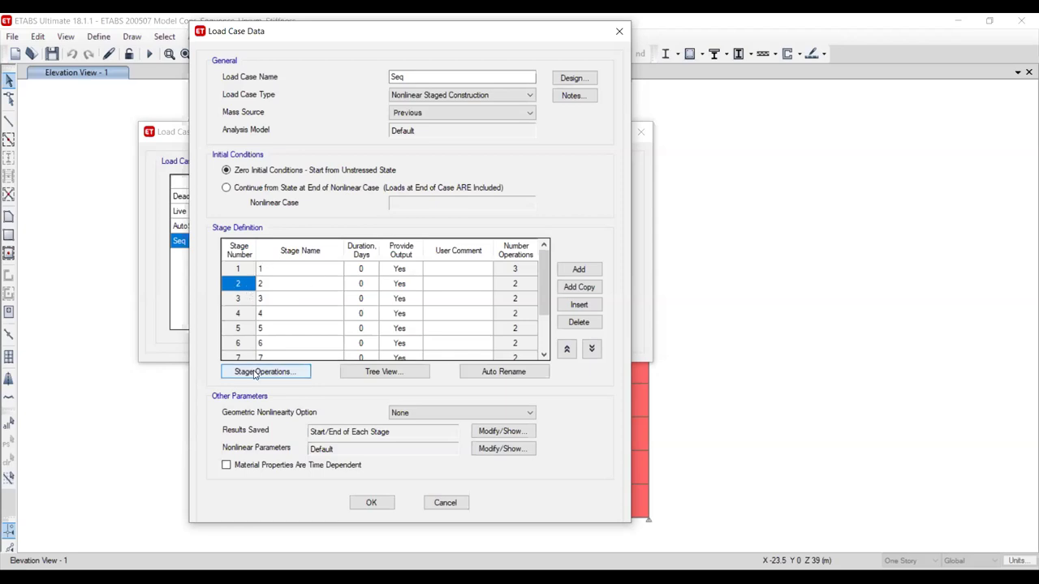
click(257, 372)
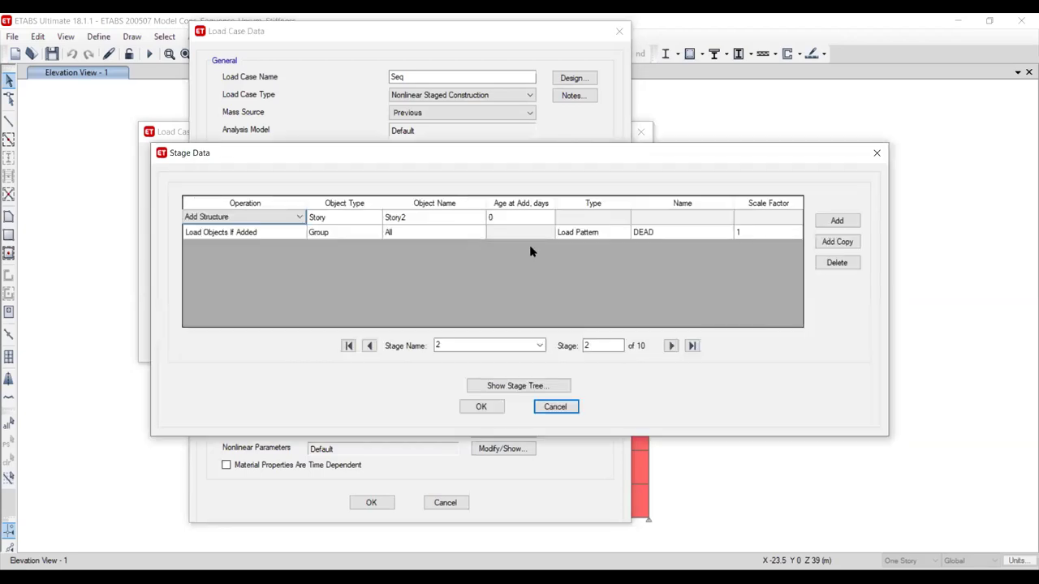
click(220, 221)
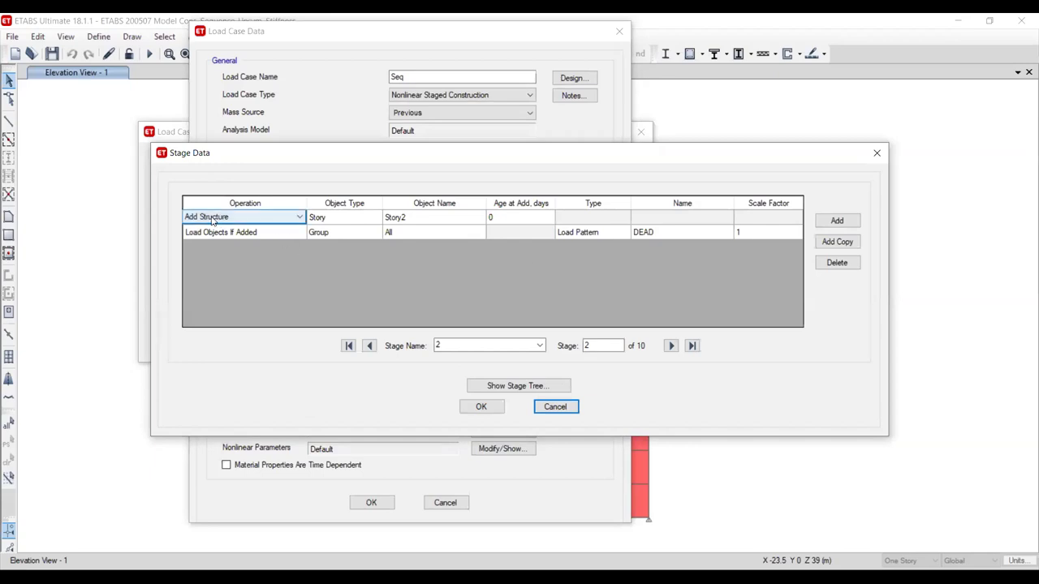
click(356, 216)
click(356, 216)
click(341, 232)
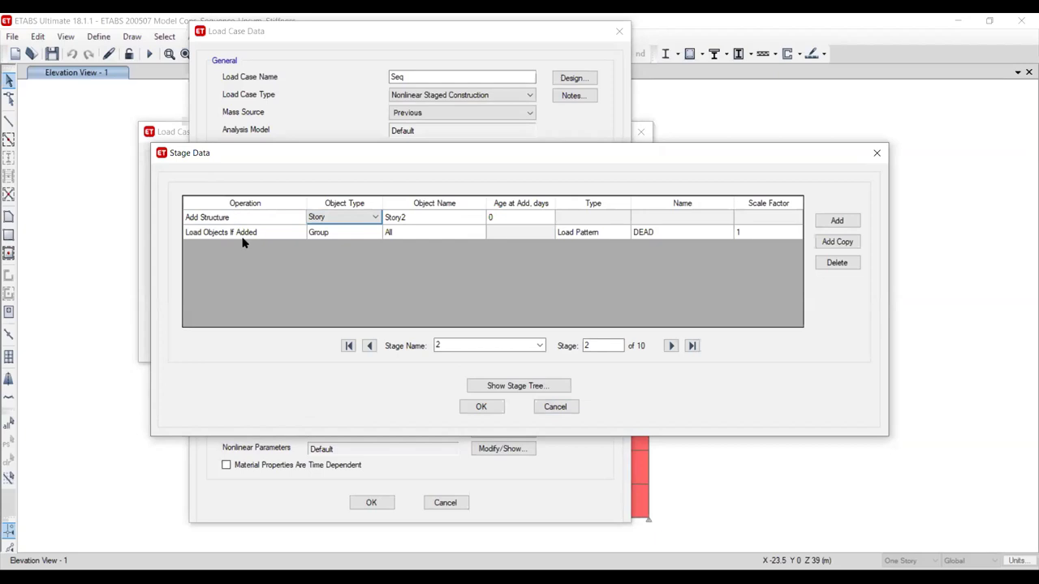
drag(324, 162, 233, 146)
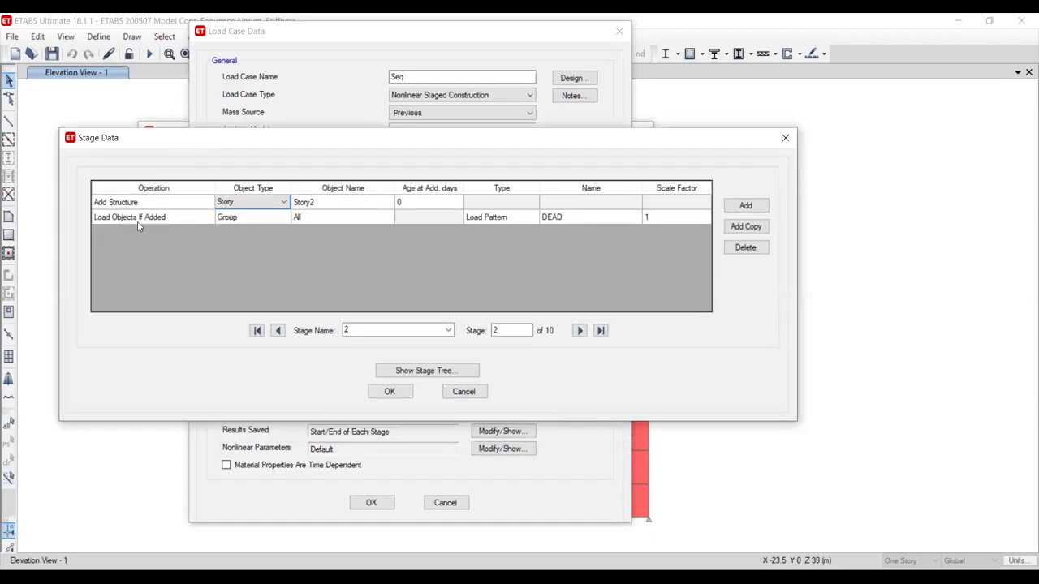
click(240, 217)
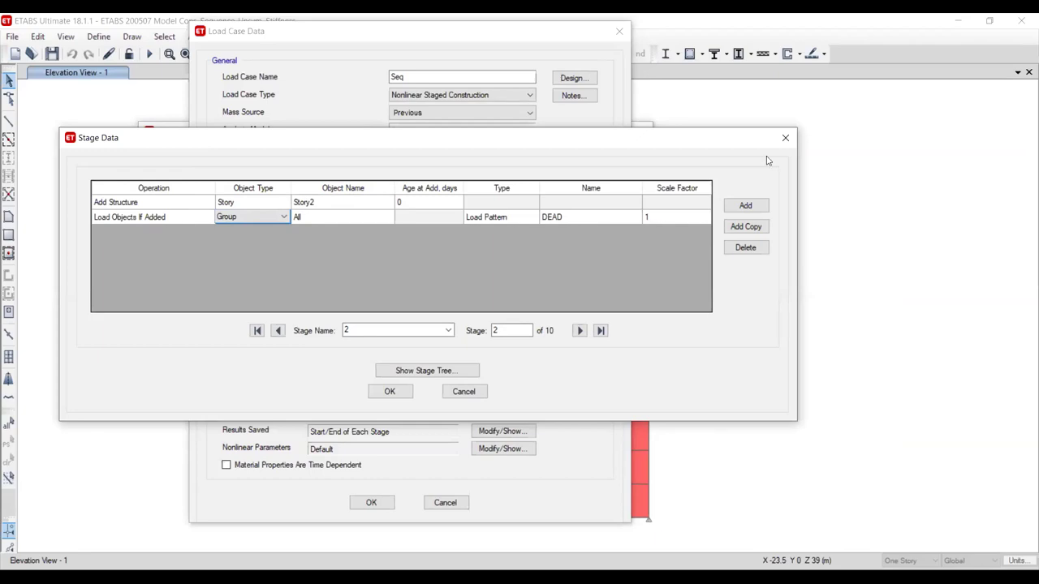
click(389, 392)
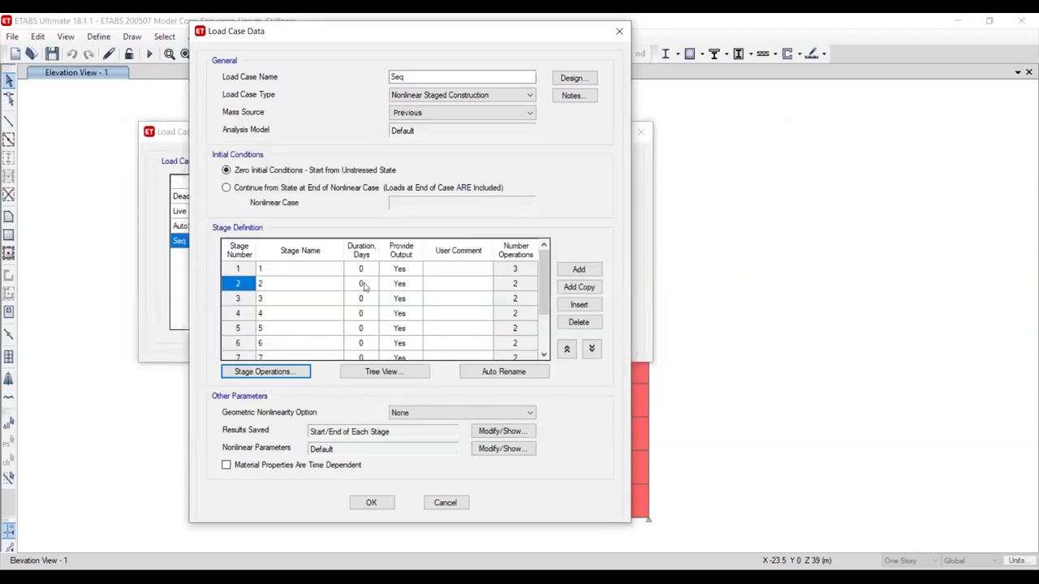
- Examine the staged construction tree of Seq, expanding the stages to compare their added stories and load operations, and close it
click(391, 374)
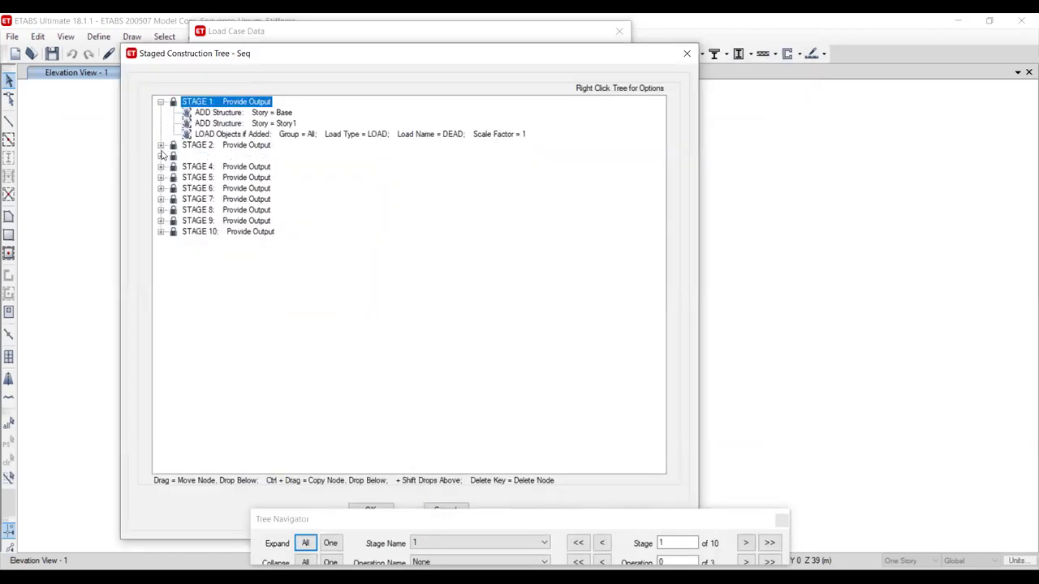
click(161, 146)
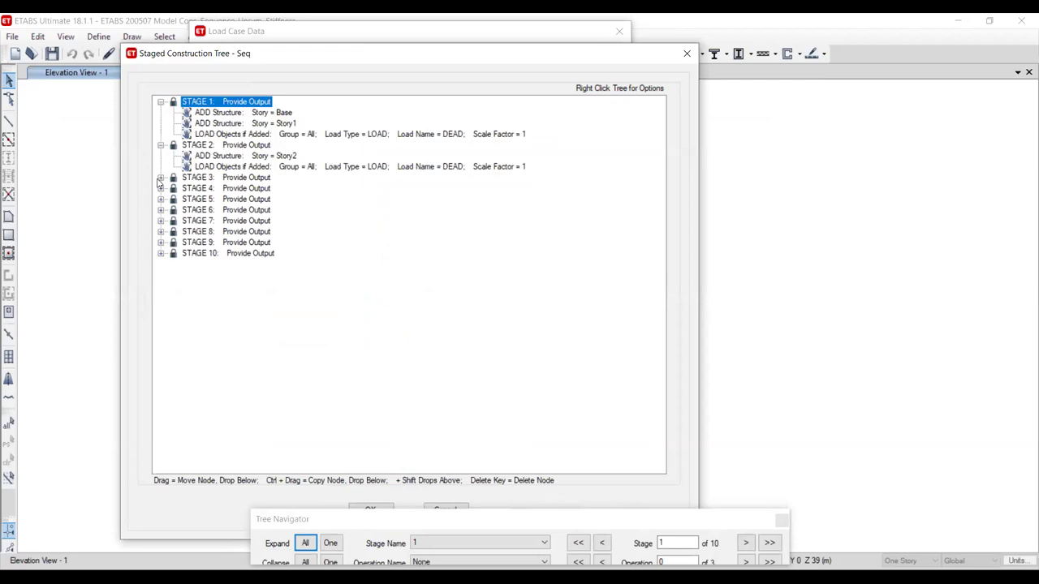
click(160, 177)
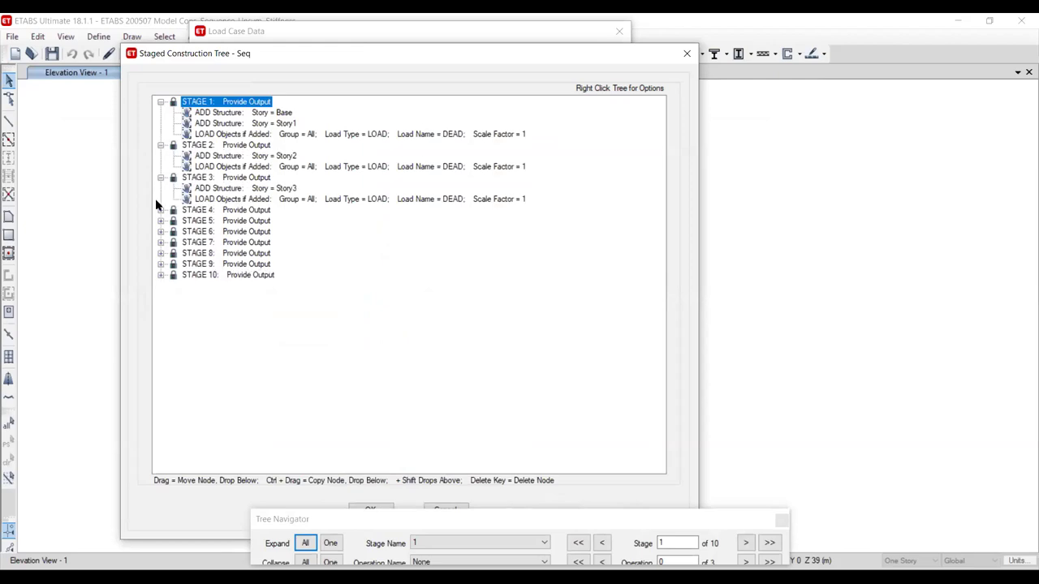
click(161, 210)
click(161, 242)
click(160, 275)
click(161, 318)
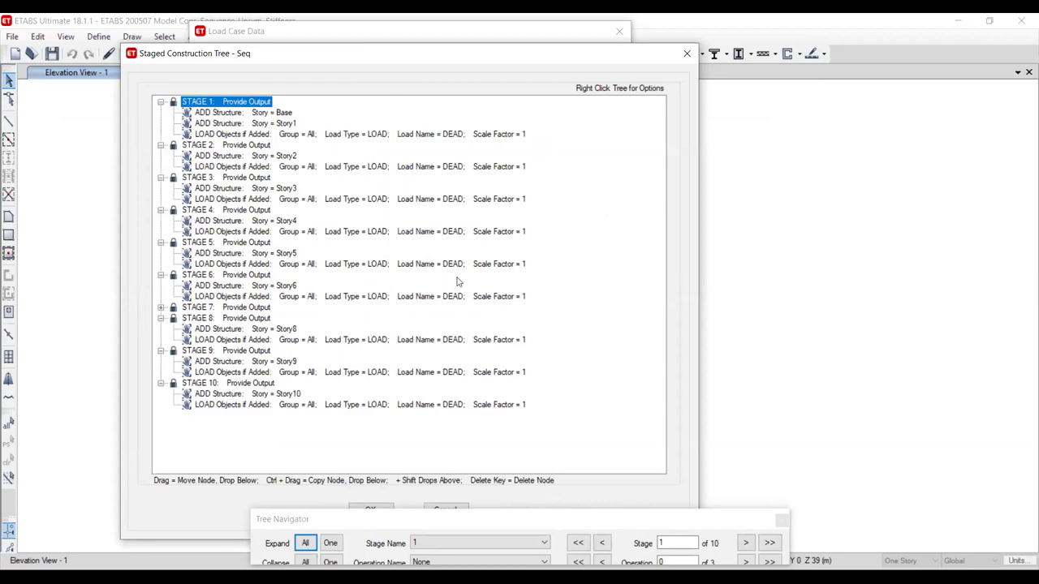
drag(531, 520, 511, 424)
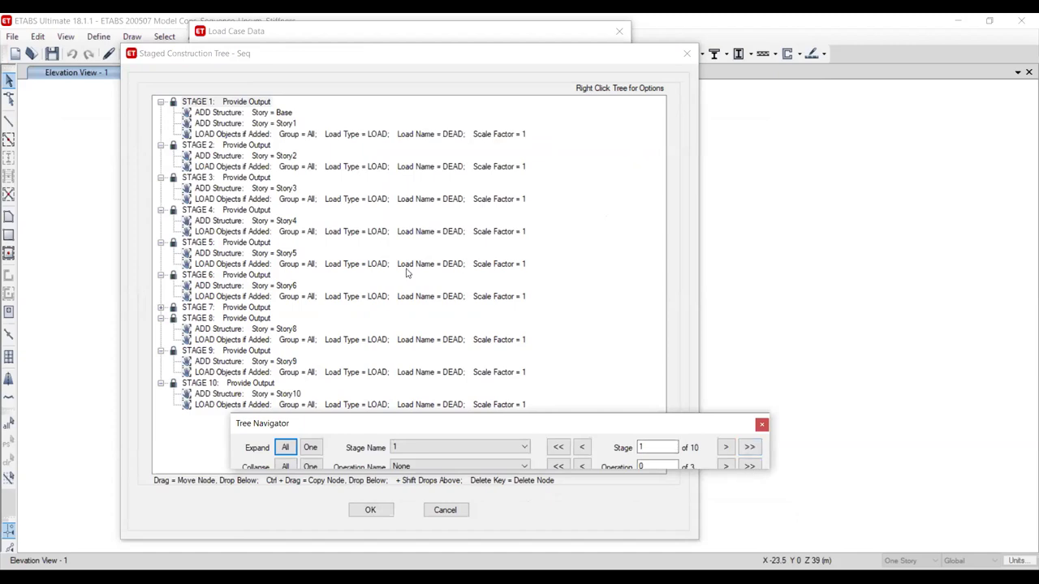
click(558, 265)
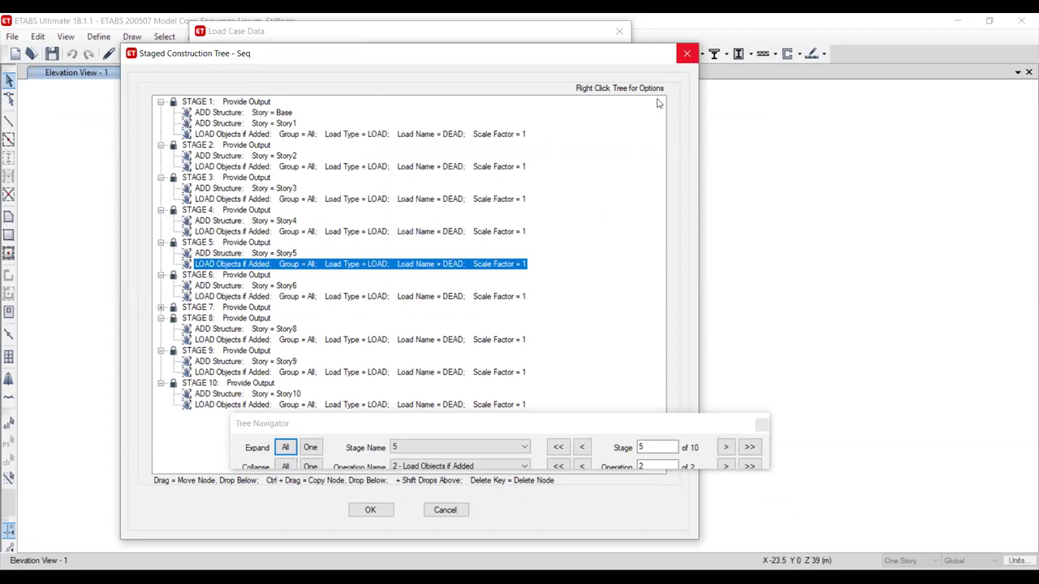
key(Escape)
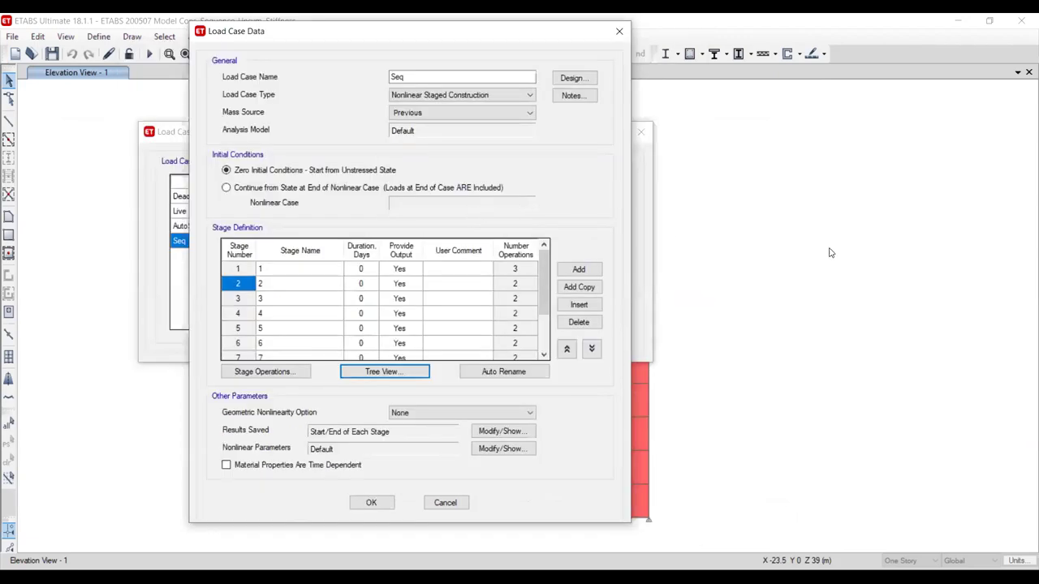
scroll(439, 250, down, 2)
click(852, 350)
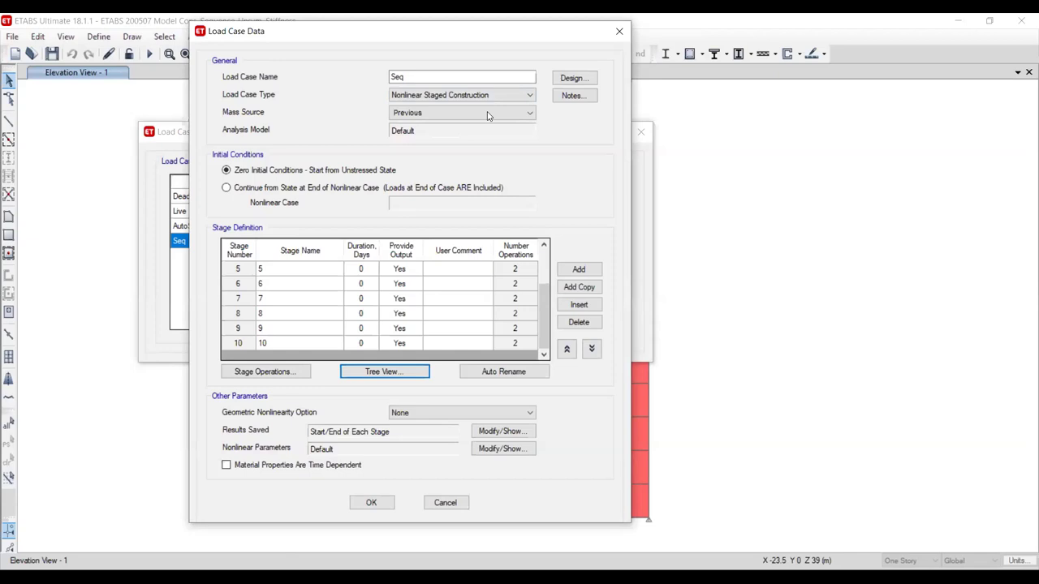
click(863, 379)
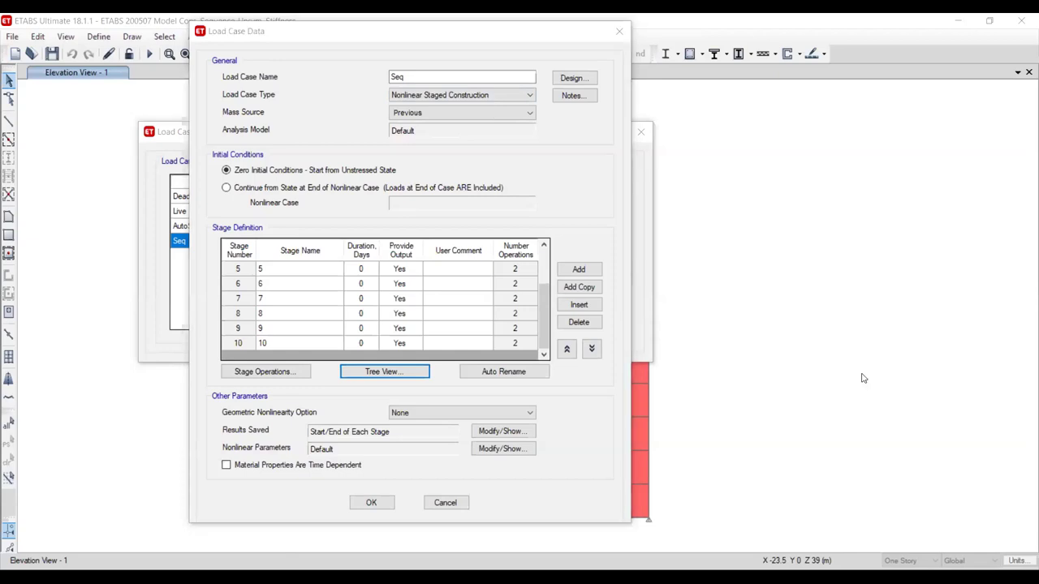